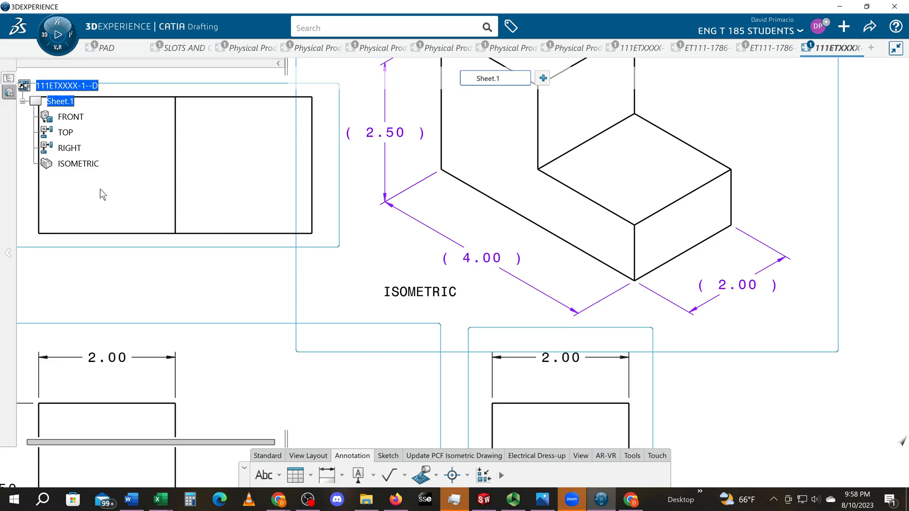
Activate the isometric view and change its label text to "ISOMETRIC VIEW"
left_click(85, 163)
double_click(79, 163)
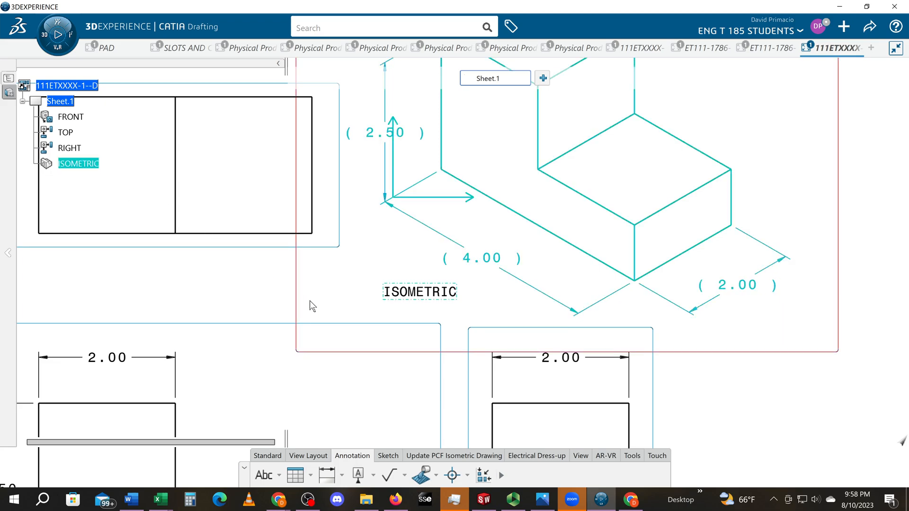
double_click(419, 292)
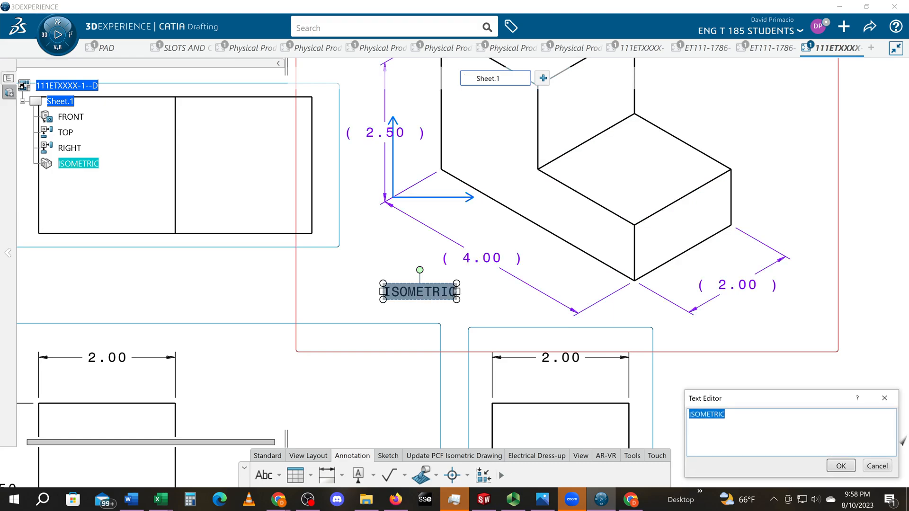
left_click(733, 415)
type("vie")
key("Caps_Lock")
key("BackSpace")
key("BackSpace")
type("VIEW")
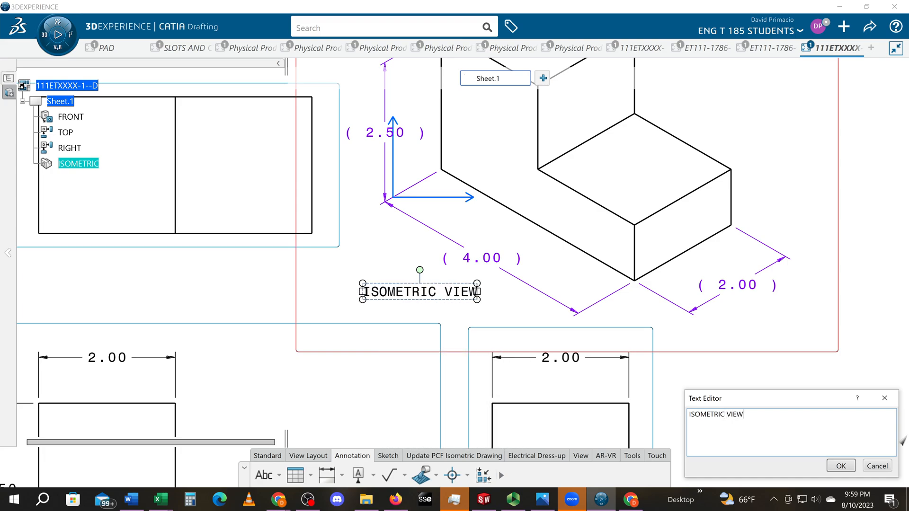
key("Return")
left_click(716, 404)
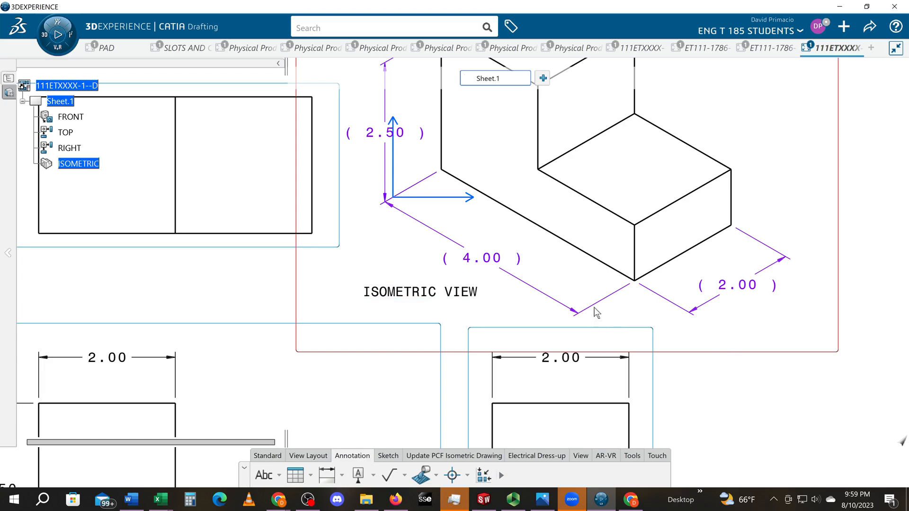
Check the drawing number in the title block and prefix the isometric view's label with "-1"
mouse_move(726, 393)
middle_mouse_down()
mouse_move(714, 416)
mouse_move(737, 411)
mouse_move(507, 154)
mouse_move(653, 310)
mouse_move(460, 191)
mouse_move(462, 128)
middle_mouse_up()
middle_click_drag(629, 394, 513, 273)
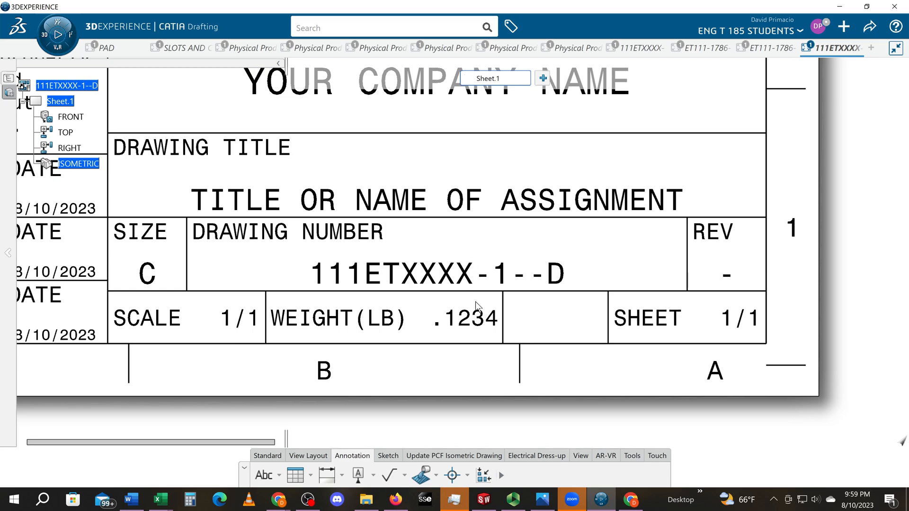
mouse_move(273, 211)
middle_mouse_down("ctrl")
mouse_move(284, 227)
mouse_move(283, 296)
middle_mouse_up("ctrl")
mouse_move(226, 165)
middle_mouse_down()
mouse_move(368, 266)
mouse_move(347, 244)
mouse_move(352, 215)
middle_mouse_up()
middle_click_drag(386, 205, 513, 364)
middle_click_drag(512, 364, 442, 208, "ctrl")
middle_click_drag(400, 319, 506, 239)
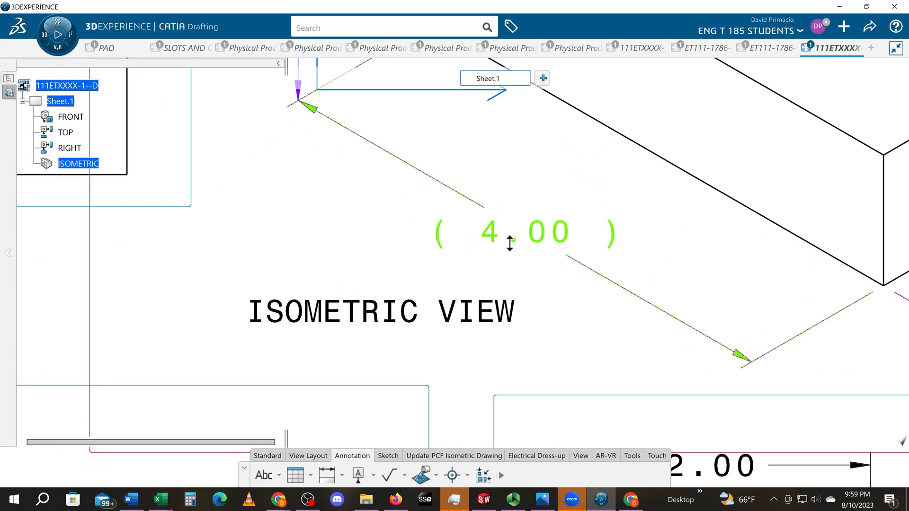
double_click(378, 323)
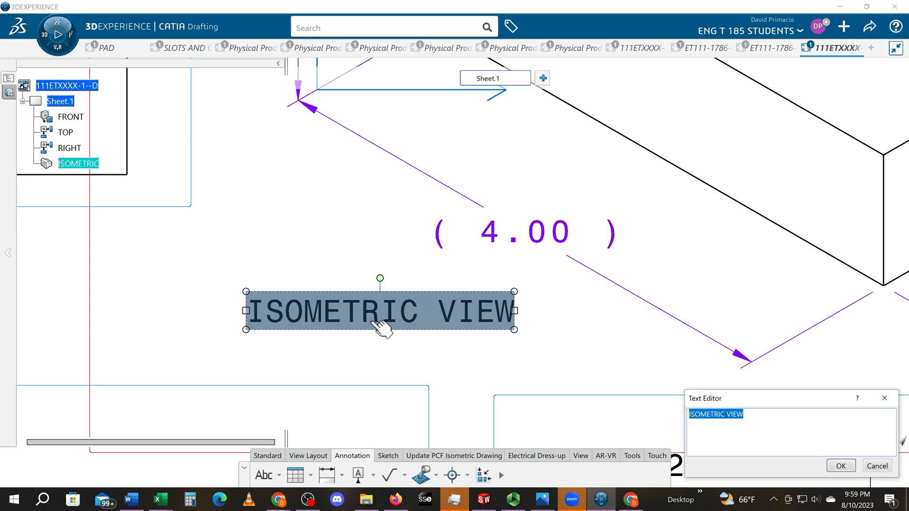
key("Left")
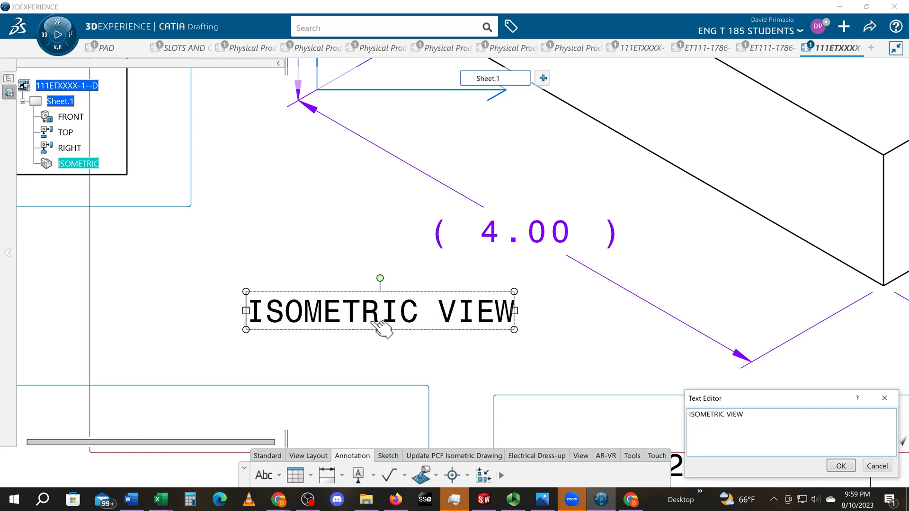
type("-1")
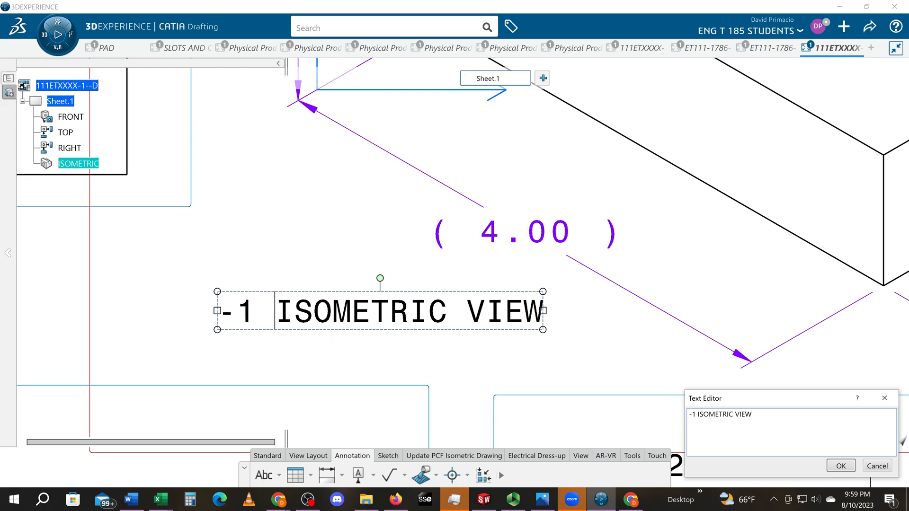
left_click(752, 415)
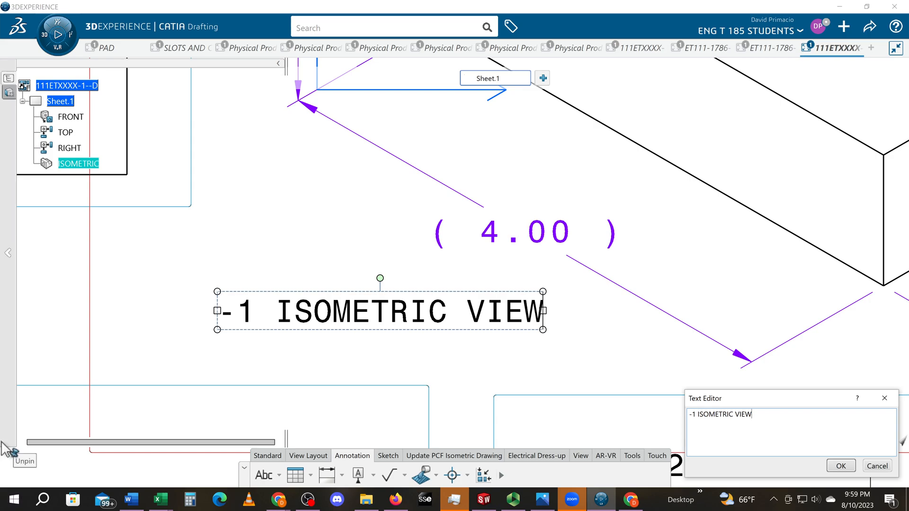
Add a second line reading "ENGINEERING REF ONLY" to the isometric view's label
key("Return")
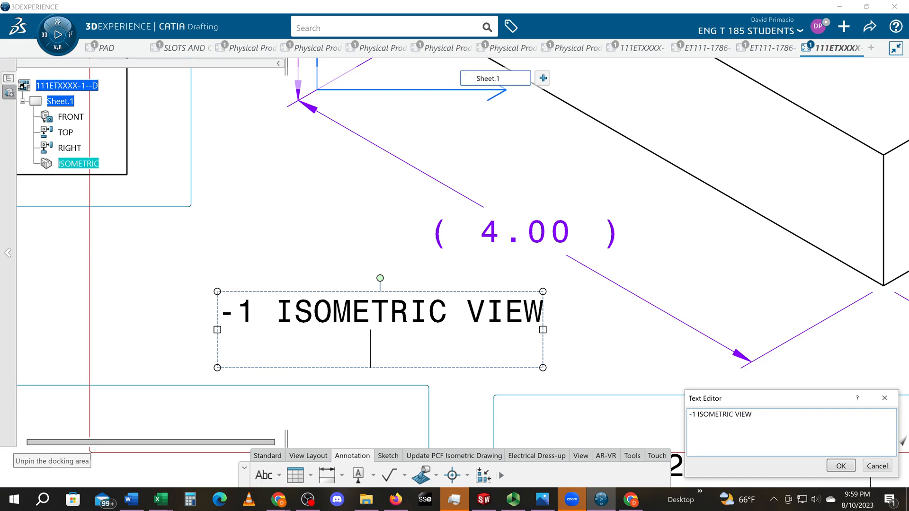
key("Caps_Lock")
key("Caps_Lock")
type("EN")
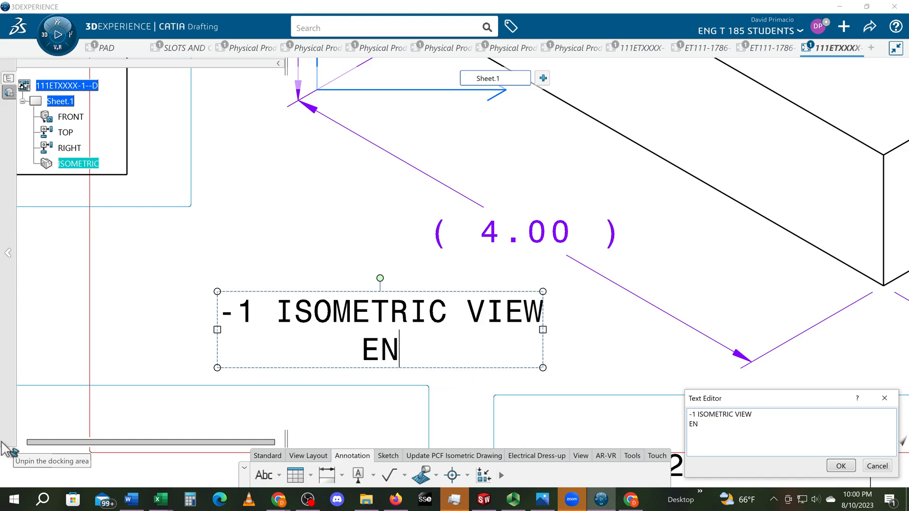
type("GINGEERING")
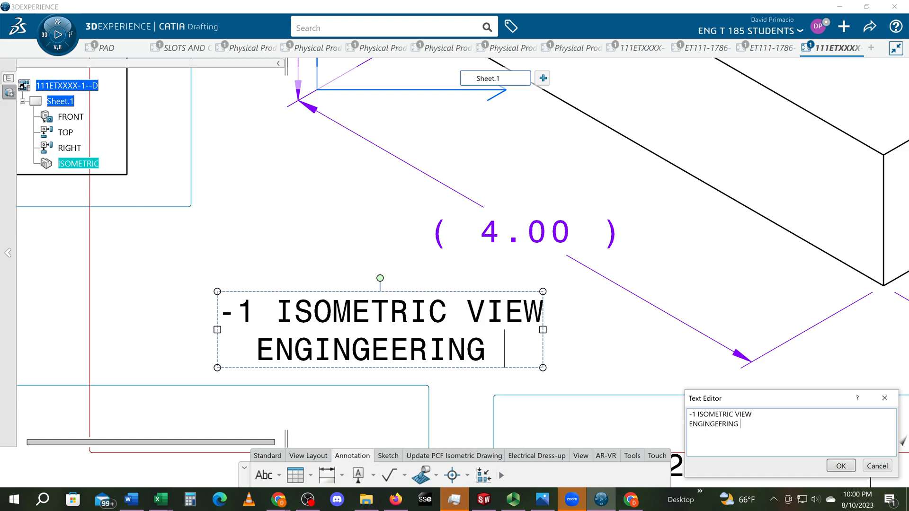
key("BackSpace")
key("BackSpace")
key("BackSpace")
key("BackSpace")
key("BackSpace")
key("BackSpace")
key("BackSpace")
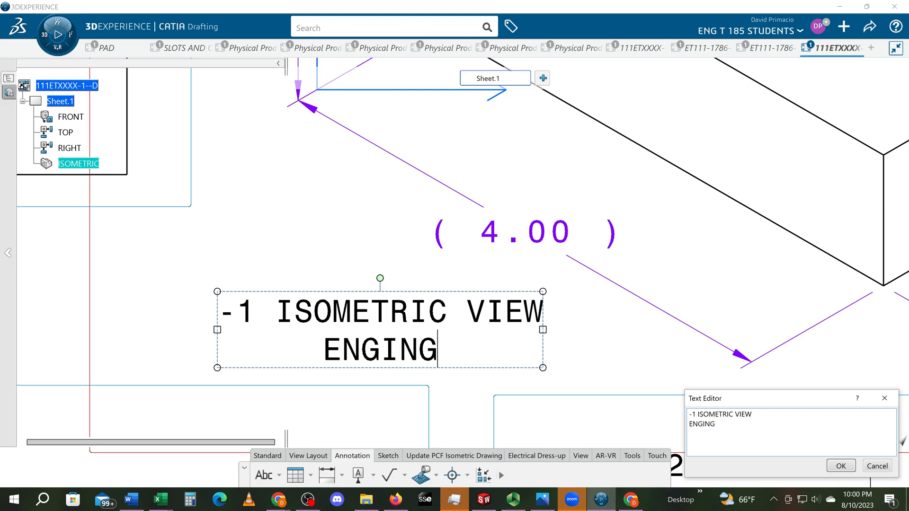
key("BackSpace")
type("E")
key("BackSpace")
key("BackSpace")
type("NEERING REF ON")
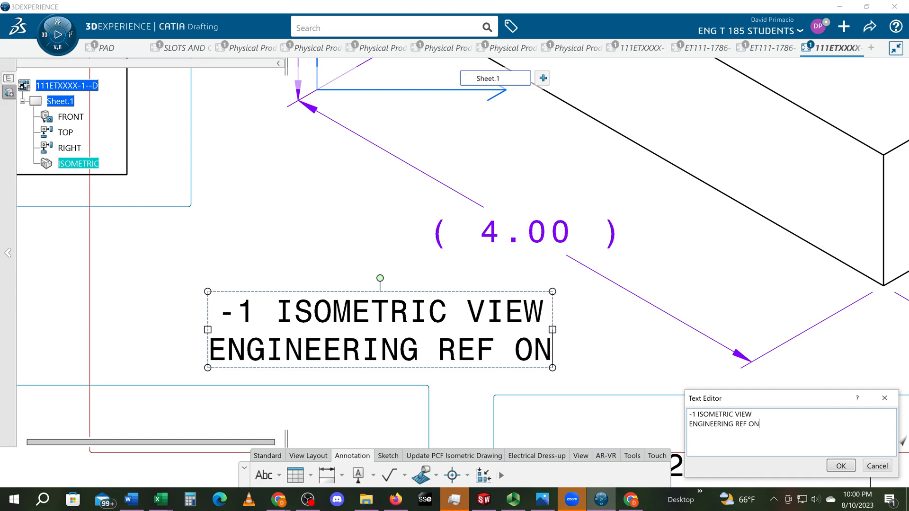
type("LY")
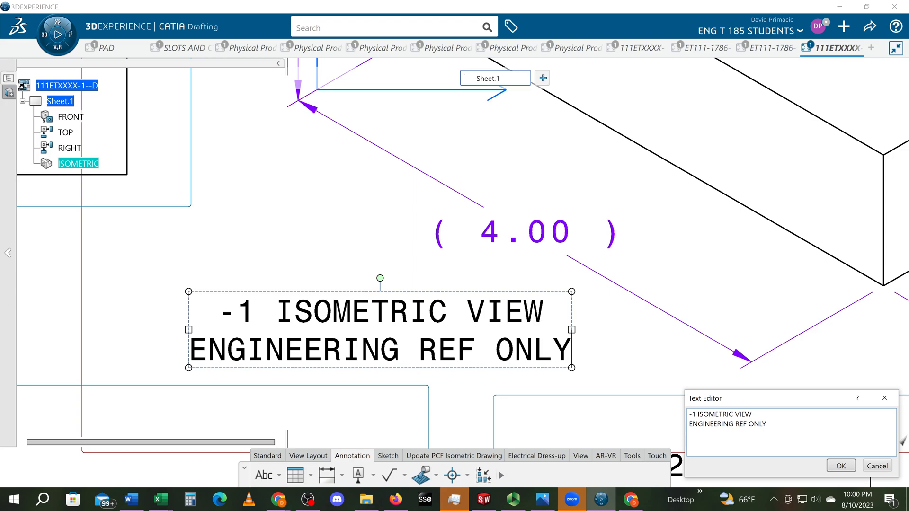
Add a third line reading "SCALE: NONE" to the isometric view's label and accept the text edit
key("Return")
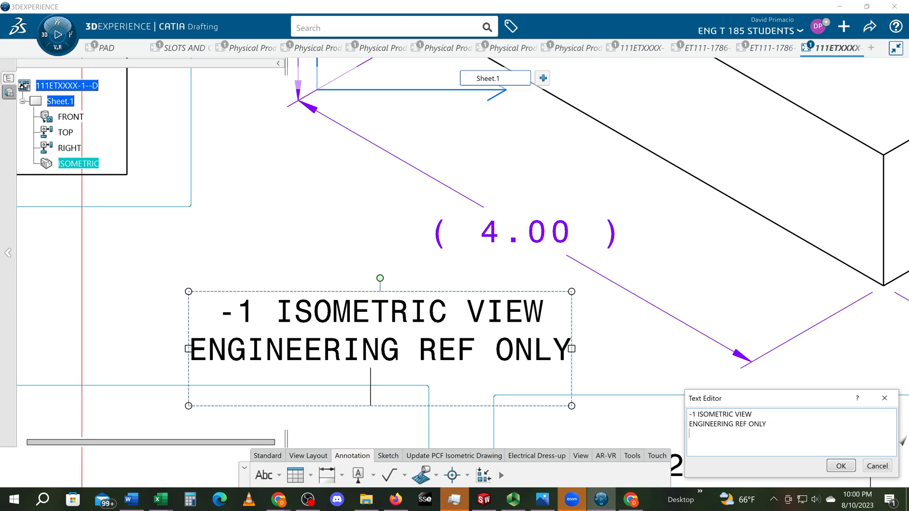
type("SCL")
key("BackSpace")
key("BackSpace")
type("CALL")
key("BackSpace")
type("E ")
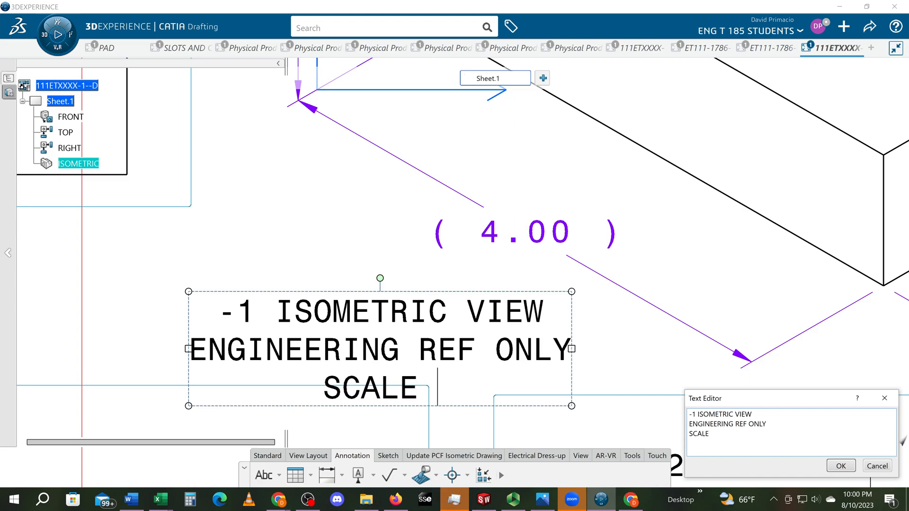
type(":")
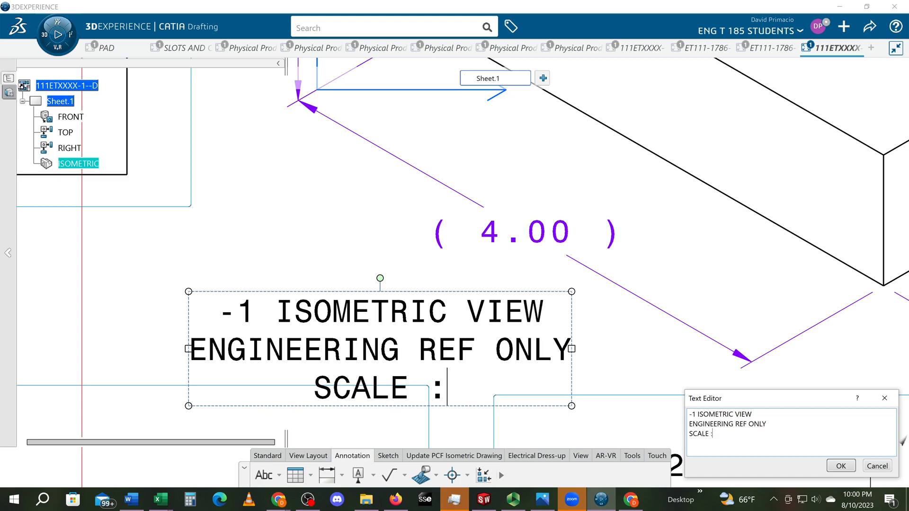
type(" NONE")
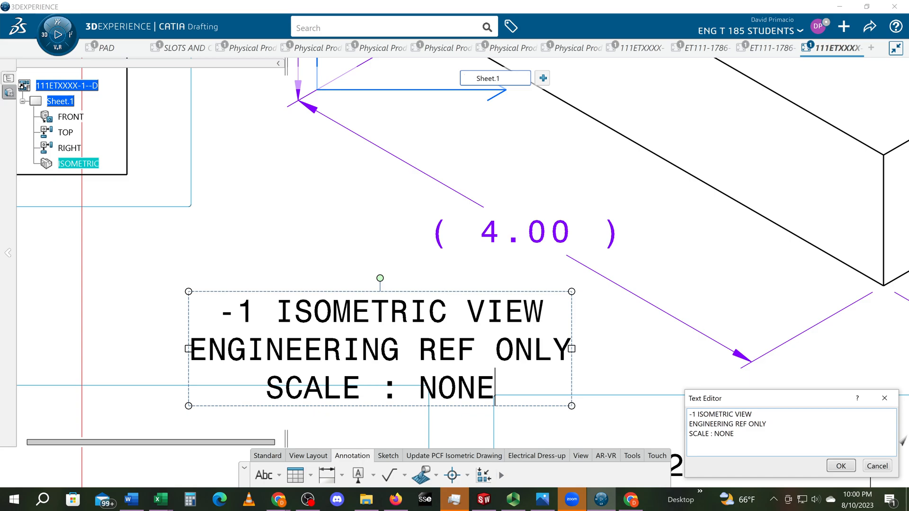
key("BackSpace")
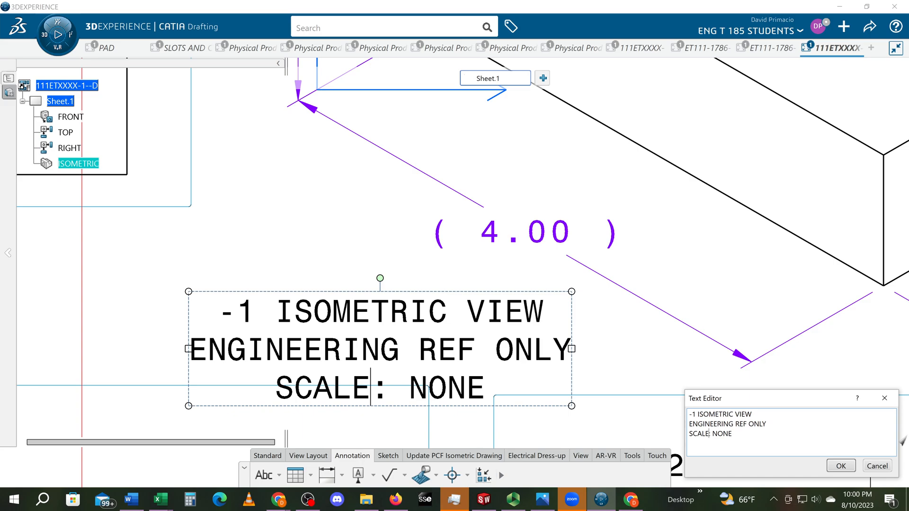
left_click(840, 467)
left_click(682, 377)
Hide the view frames of all drawing views
mouse_move(650, 362)
middle_mouse_down()
mouse_move(673, 345)
mouse_move(679, 382)
middle_mouse_up()
mouse_move(623, 370)
middle_mouse_down()
mouse_move(681, 310)
mouse_move(664, 330)
middle_mouse_up()
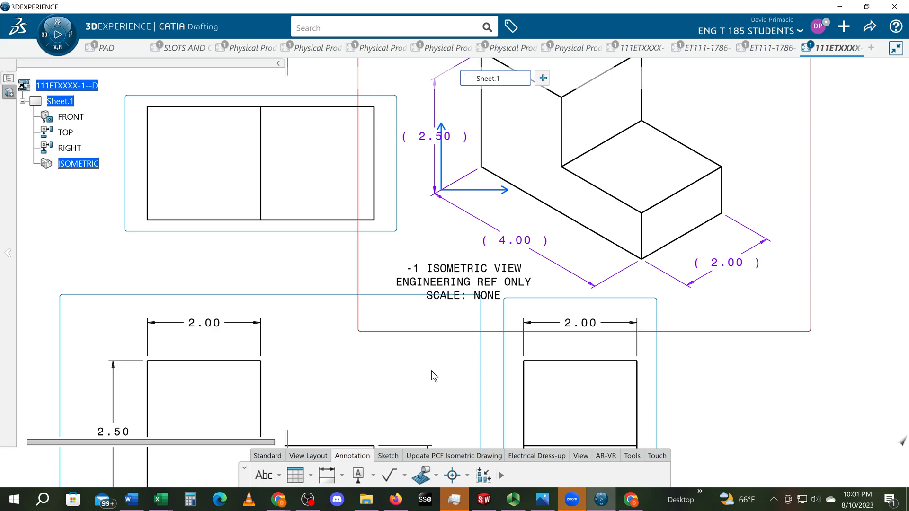
left_click(580, 456)
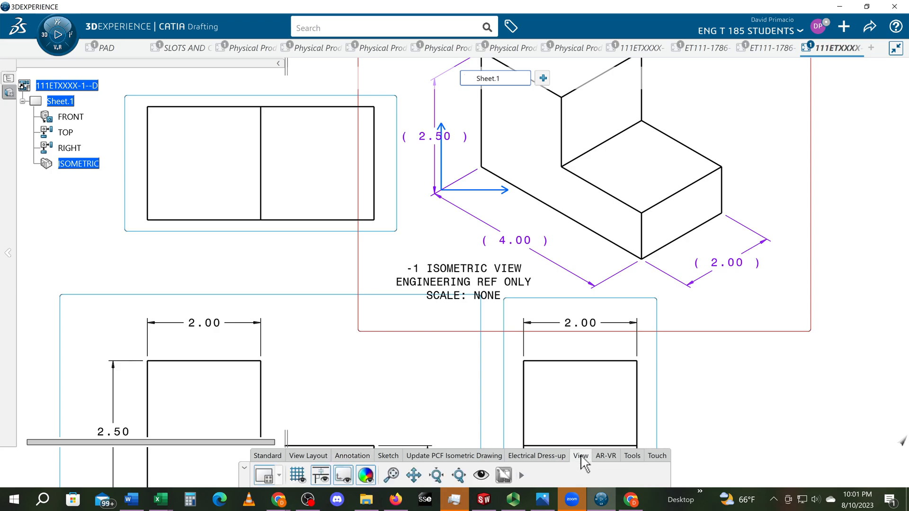
left_click(344, 475)
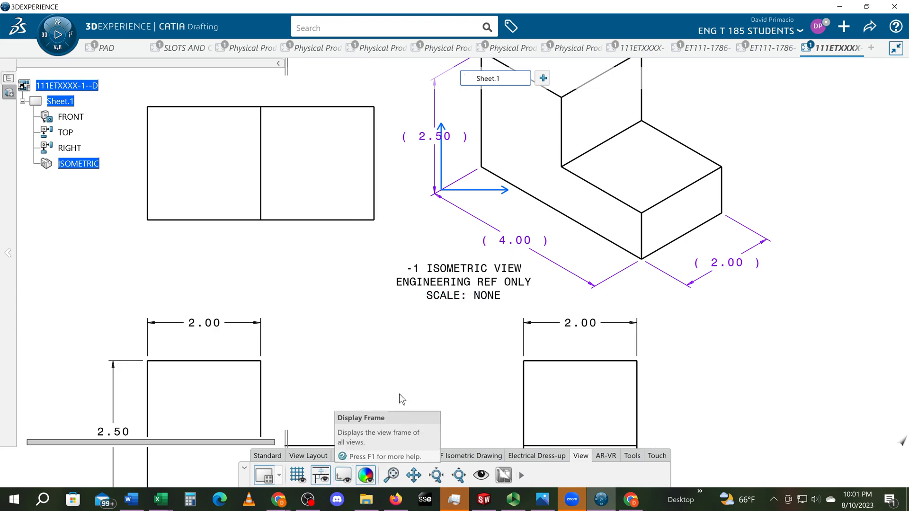
Set the font size of the label's first line, "-1 ISOMETRIC VIEW", to 7.000 mm
mouse_move(438, 349)
middle_mouse_down()
mouse_move(480, 334)
mouse_move(486, 315)
mouse_move(464, 359)
mouse_move(464, 349)
mouse_move(456, 352)
mouse_move(438, 379)
middle_mouse_up()
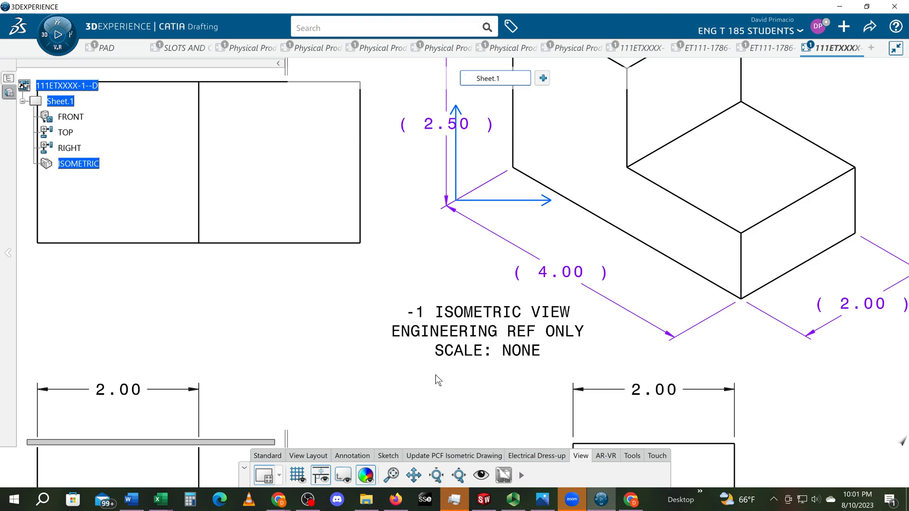
double_click(559, 316)
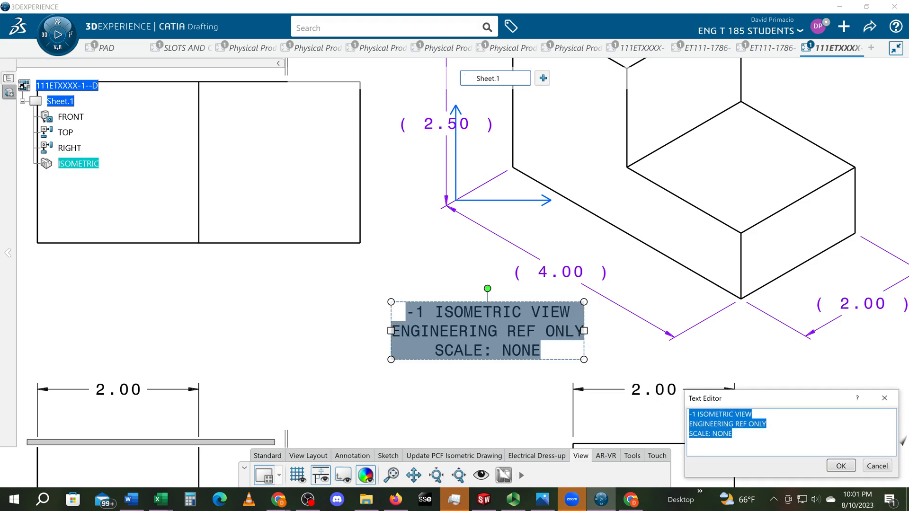
left_click(550, 312)
left_click_drag(755, 415, 688, 422)
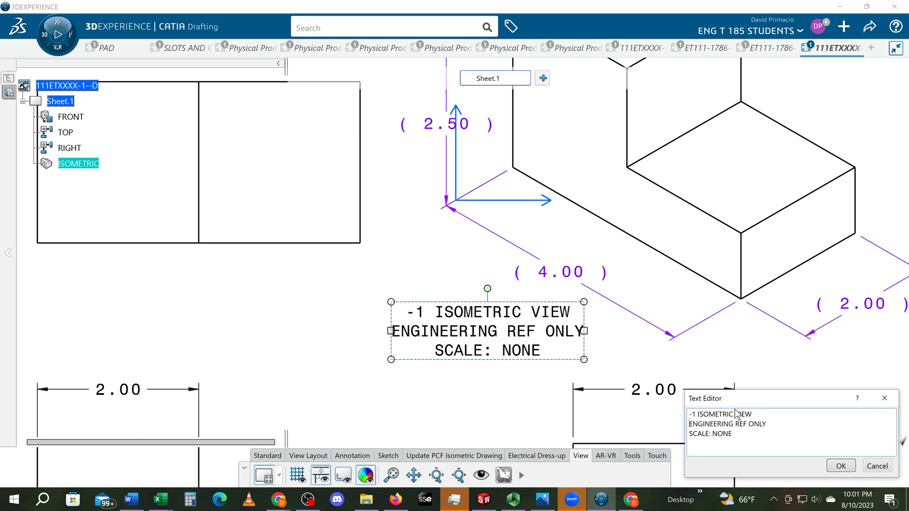
double_click(579, 313)
left_click(433, 313)
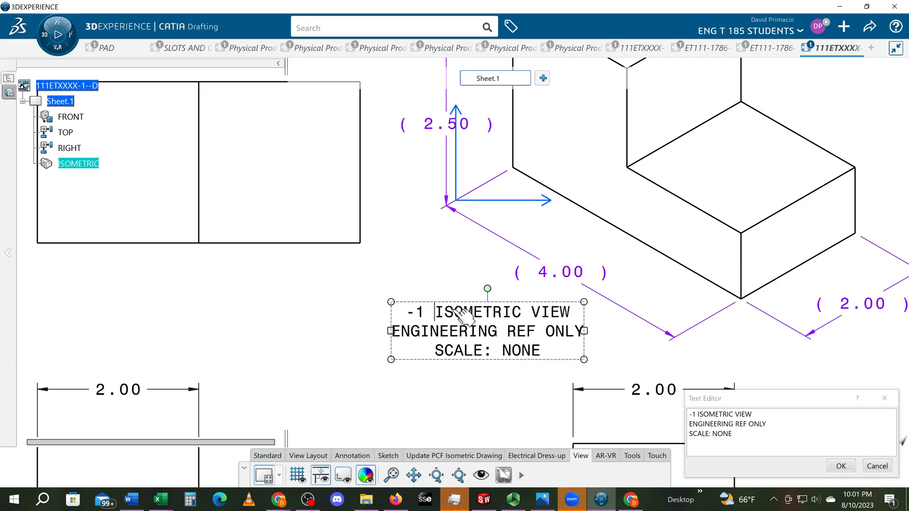
left_click_drag(575, 315, 408, 314)
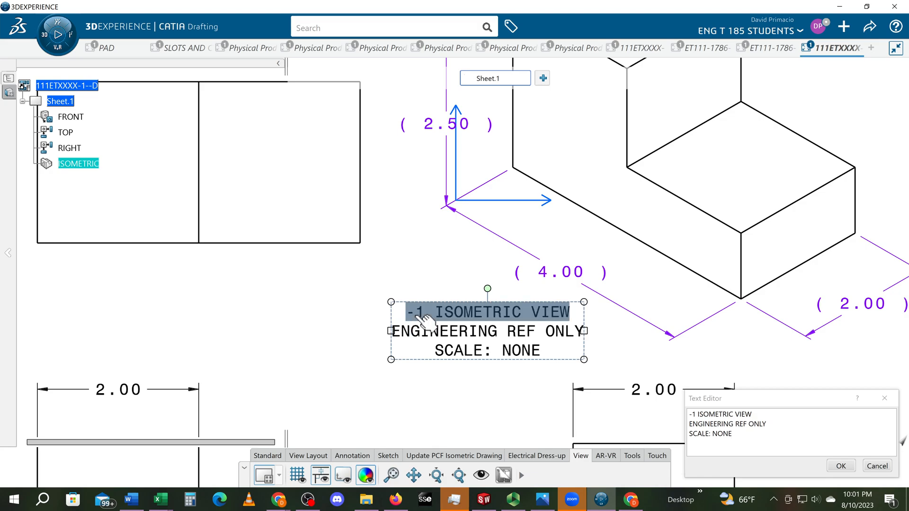
right_click(442, 316)
left_click(485, 322)
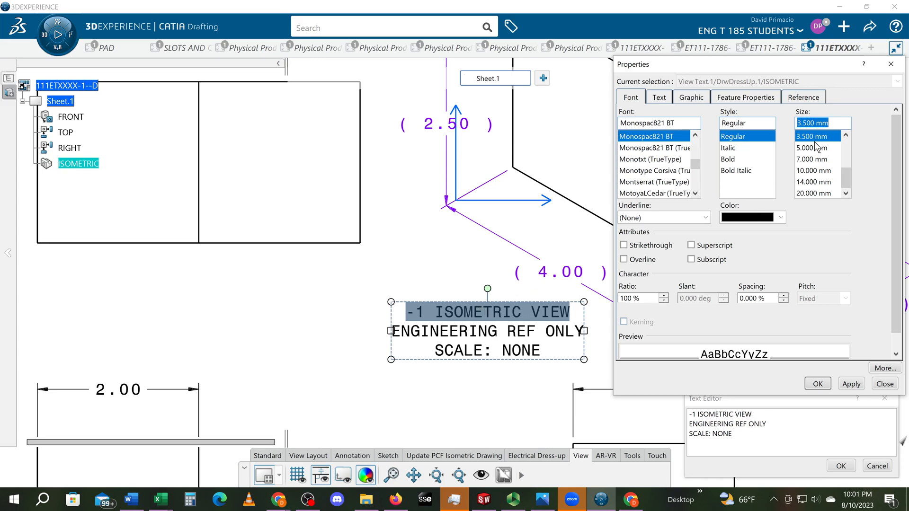
left_click(823, 160)
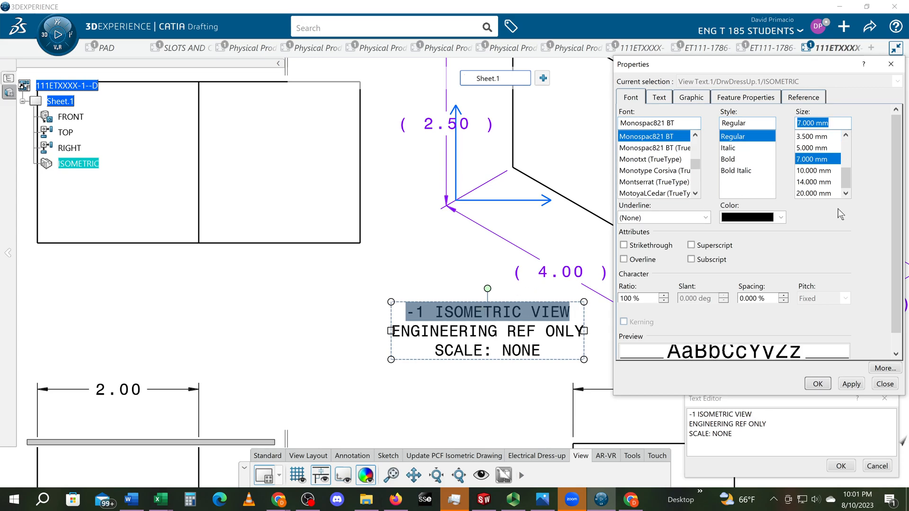
left_click(817, 384)
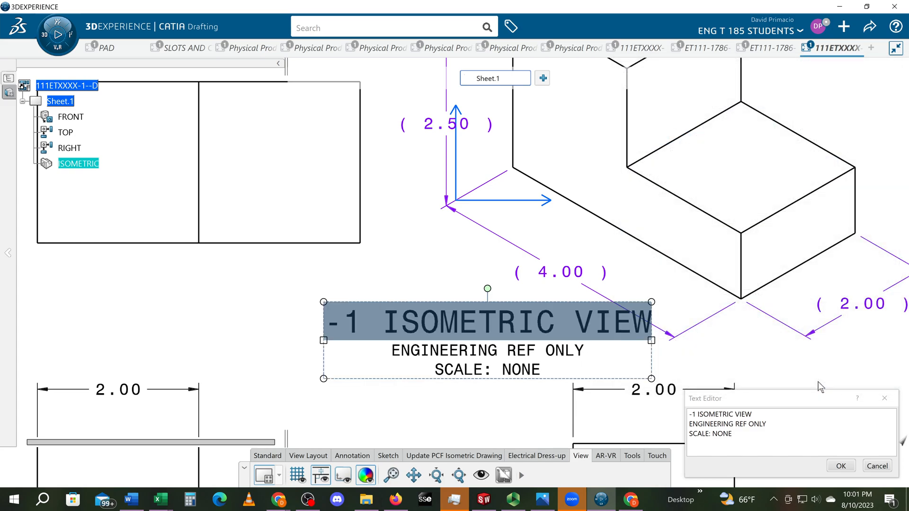
left_click(433, 343)
Shift the isometric view's label slightly left, away from the 4.00 dimension, and display all view frames again
mouse_move(483, 372)
middle_mouse_down()
mouse_move(509, 341)
mouse_move(492, 351)
middle_mouse_up()
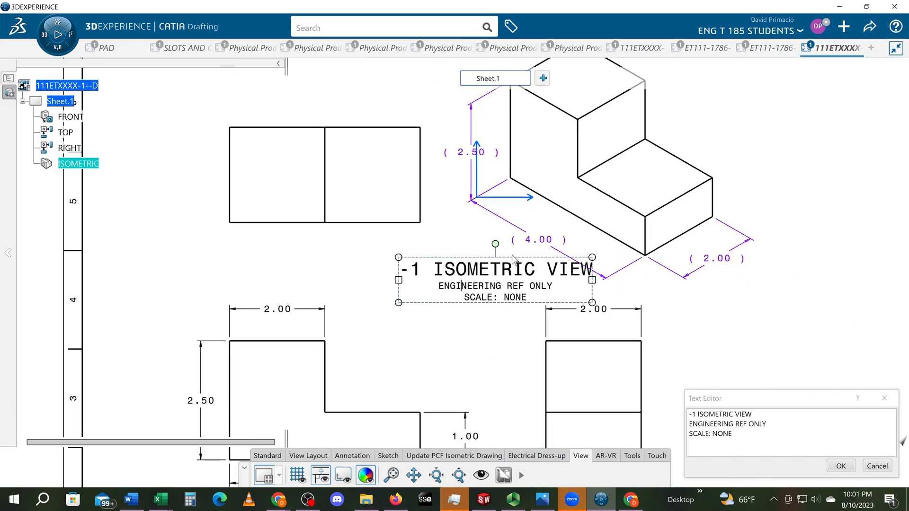
left_click_drag(515, 259, 491, 260)
middle_click_drag(471, 337, 479, 365)
middle_click_drag(445, 400, 465, 365)
left_click(379, 342)
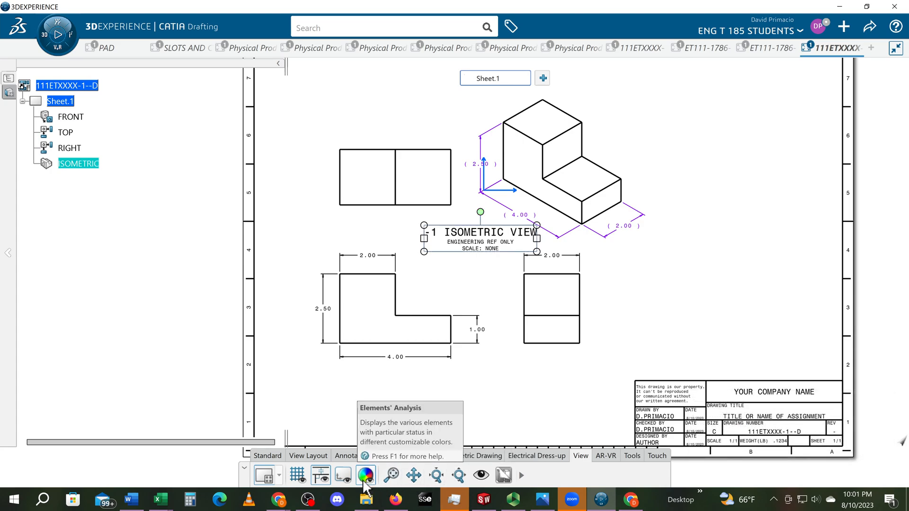
left_click(344, 477)
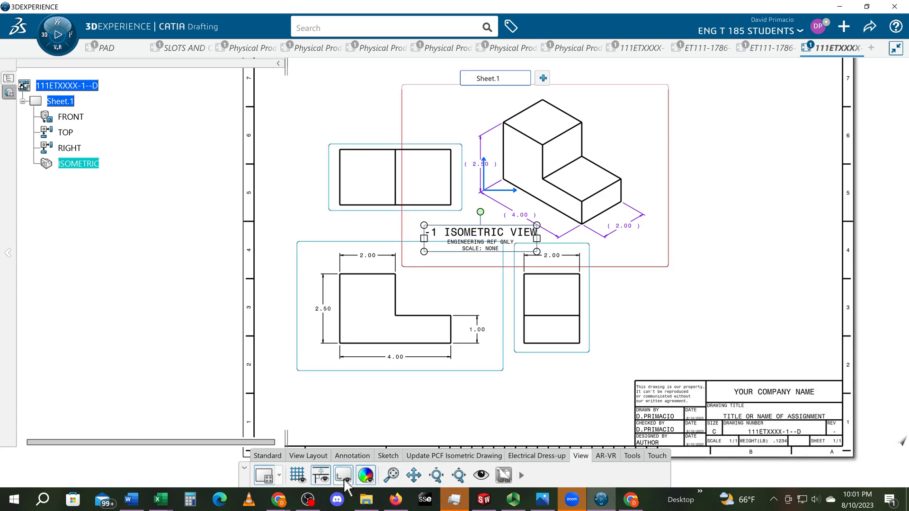
Move the front view, together with its aligned top and right views, down and to the left, away from the isometric view
left_click(363, 378)
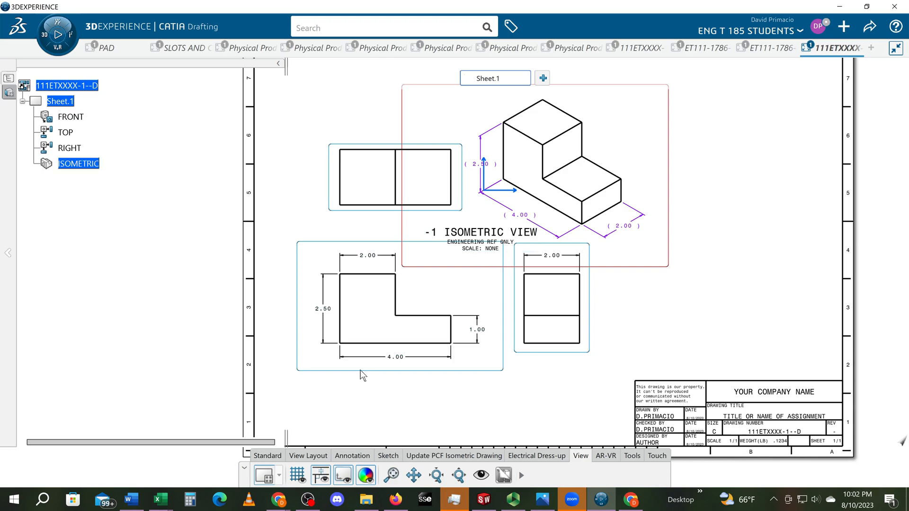
left_click(361, 375)
left_click_drag(361, 375, 341, 398)
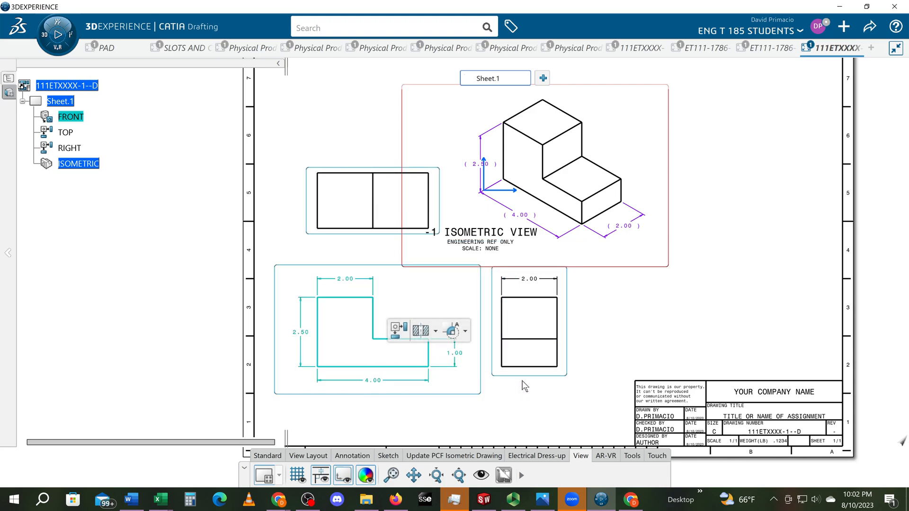
Move the right view farther right of the front view and the top view farther above it
left_click(537, 377)
left_click_drag(536, 377, 592, 379)
left_click_drag(371, 235, 362, 211)
left_click(367, 261)
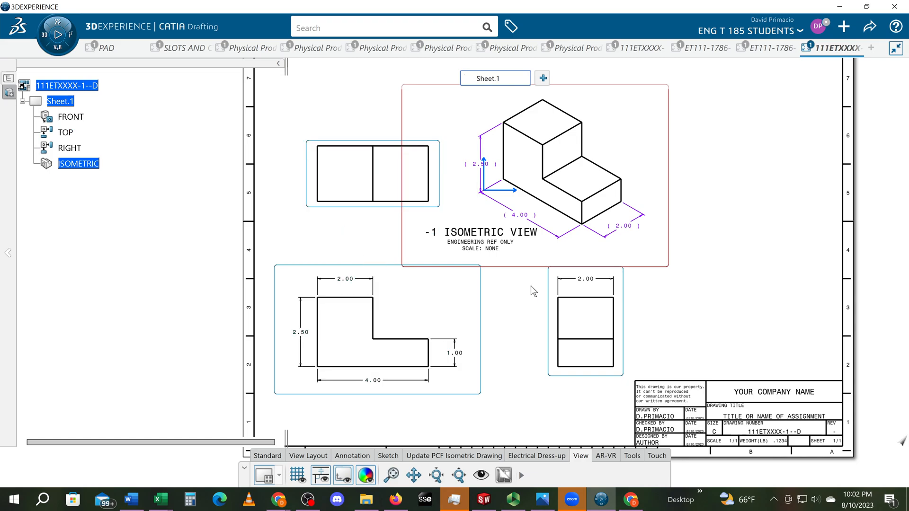
Move the isometric view's label slightly down and to the right, below the 4.00 reference dimension
left_click_drag(501, 250, 518, 261)
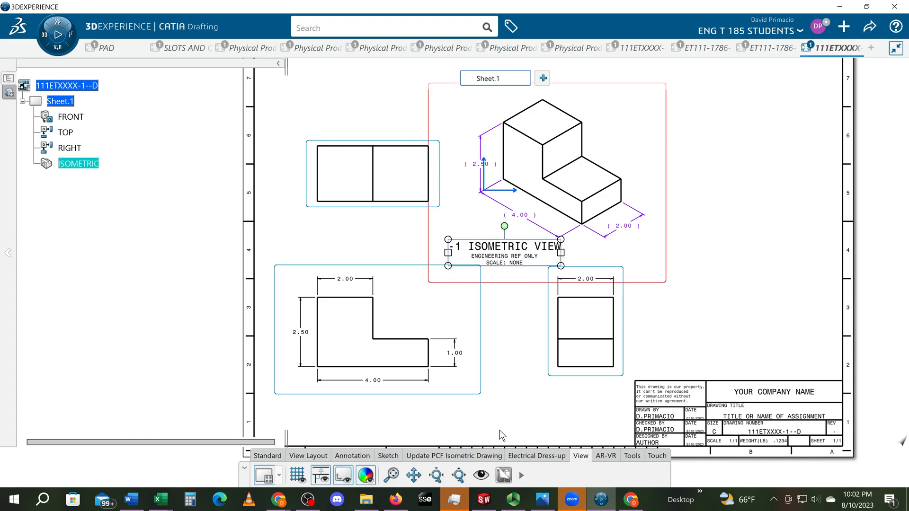
left_click(531, 413)
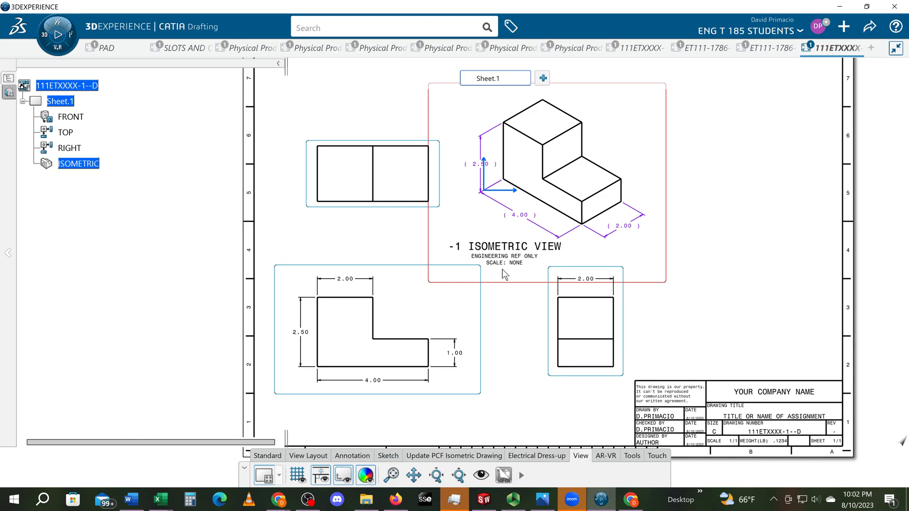
Set the font size of the isometric label's first line, "-1 ISOMETRIC VIEW", to 5.000 mm
left_click(511, 250)
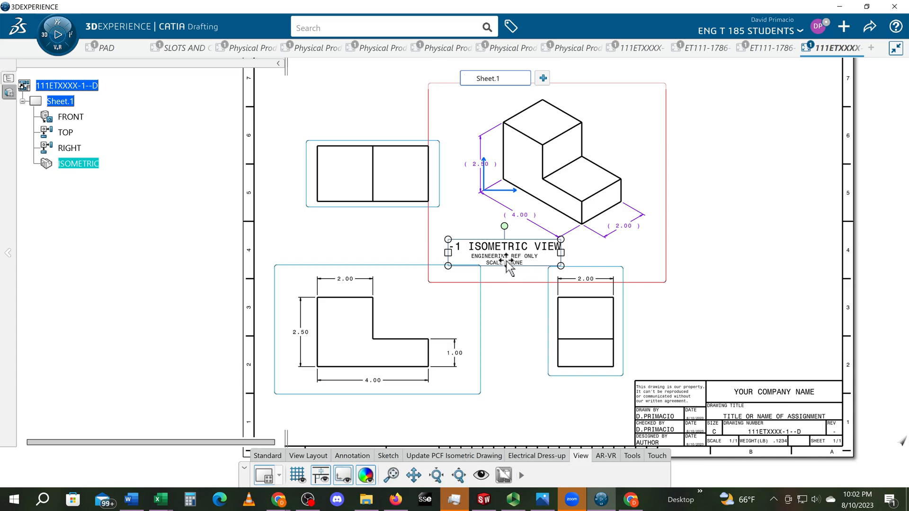
scroll(507, 260, "up", 5)
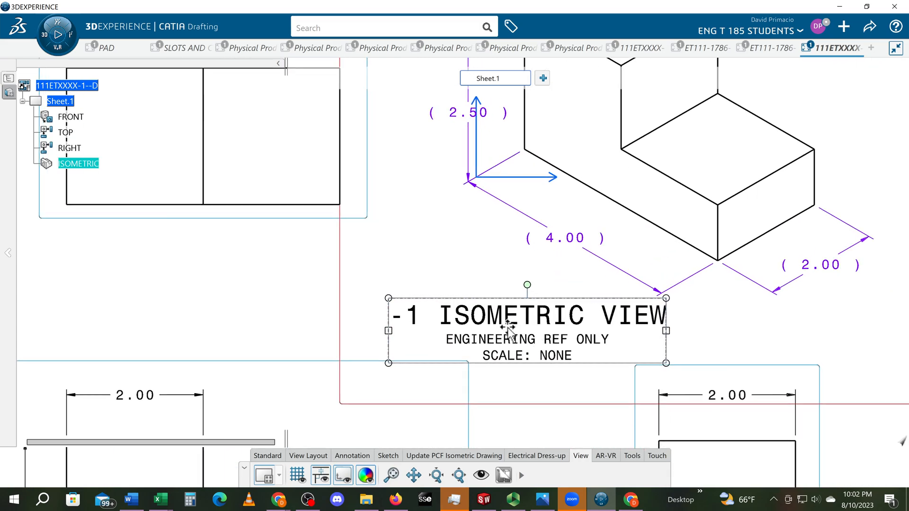
middle_click_drag(519, 328, 478, 317)
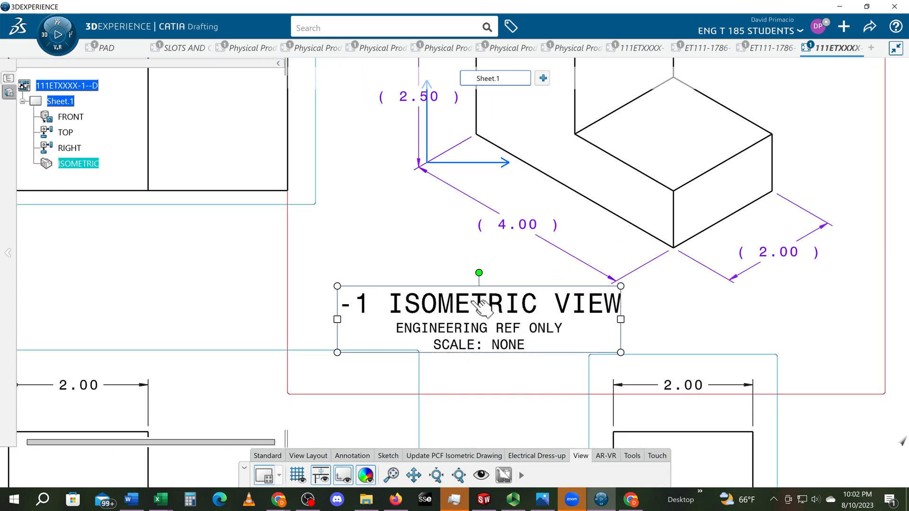
left_click_drag(428, 326, 430, 327)
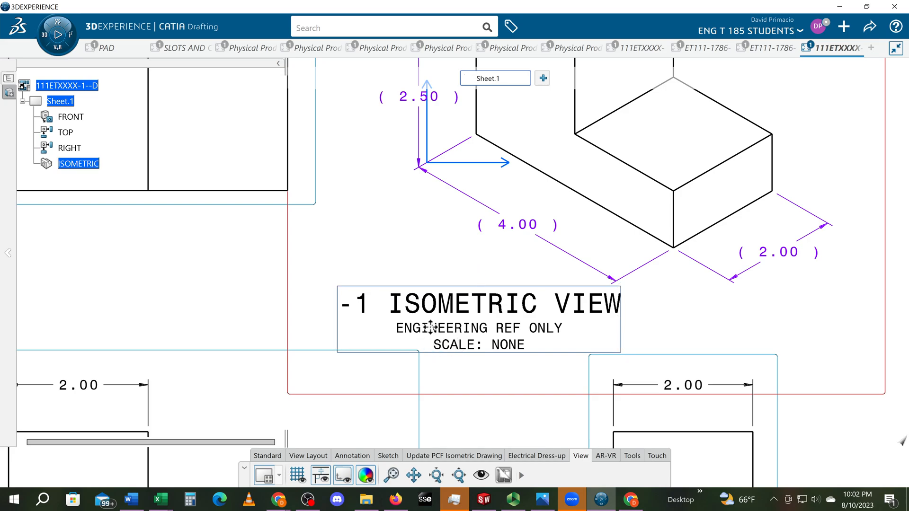
double_click(430, 327)
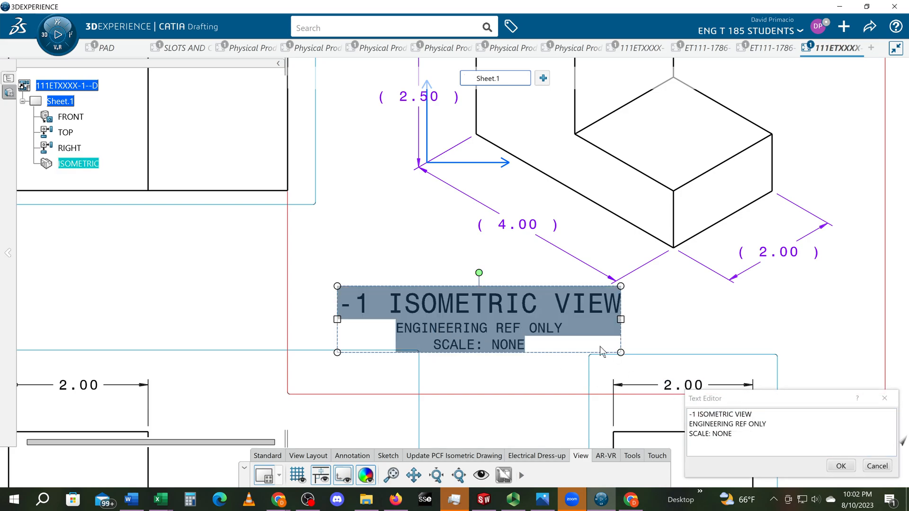
left_click_drag(751, 414, 740, 414)
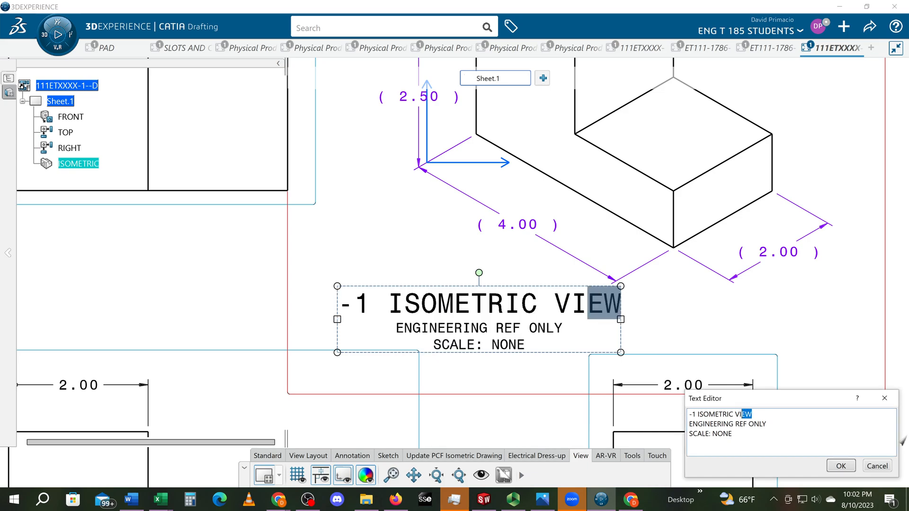
double_click(693, 414)
key("Right")
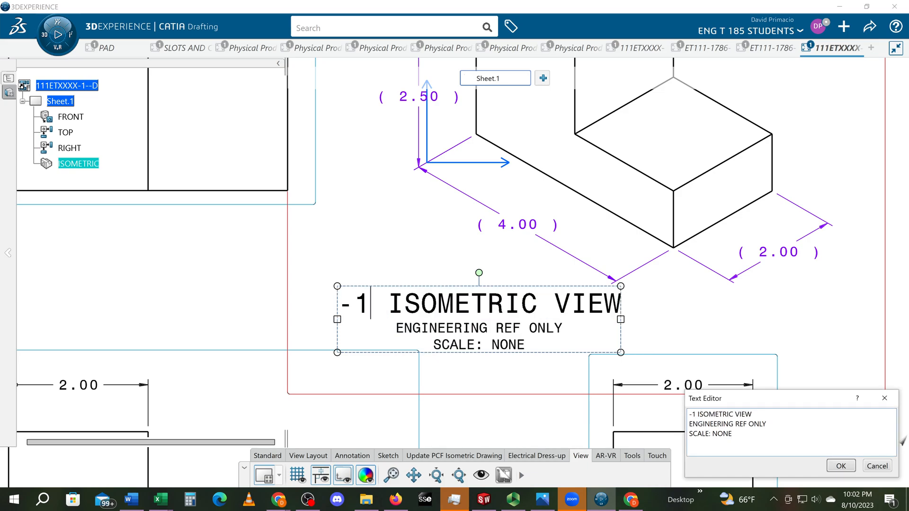
double_click(713, 414)
left_click_drag(689, 414, 752, 414)
right_click(731, 414)
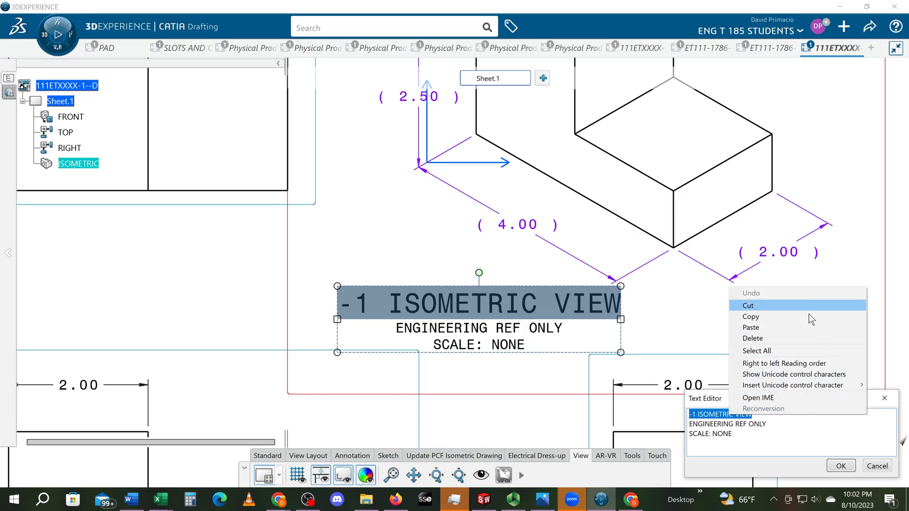
left_click(501, 309)
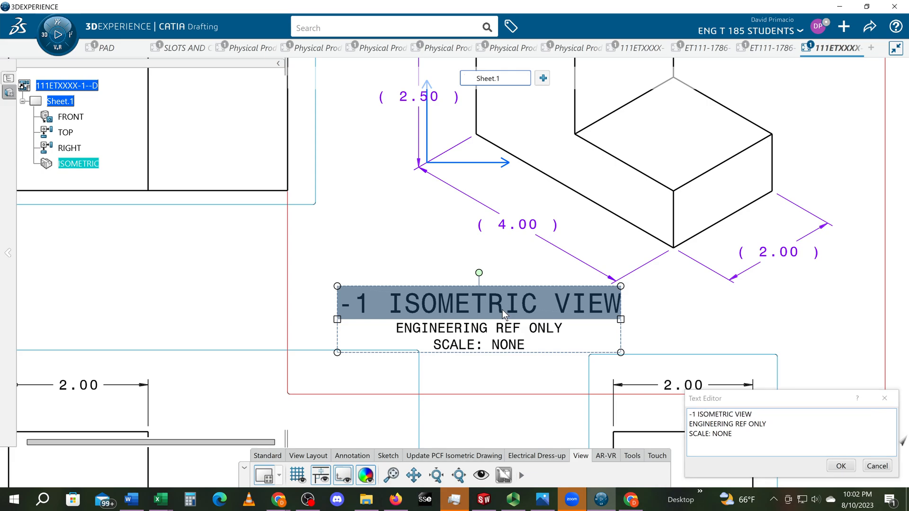
right_click(507, 305)
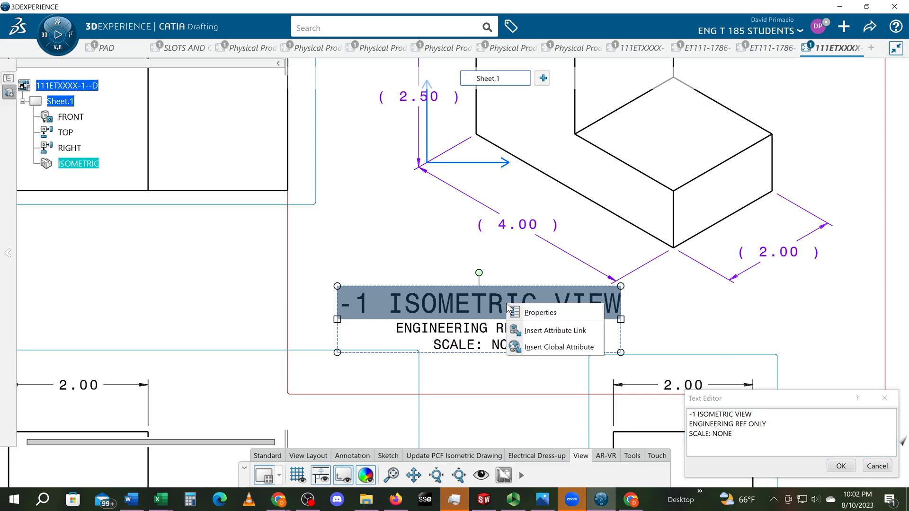
left_click(536, 313)
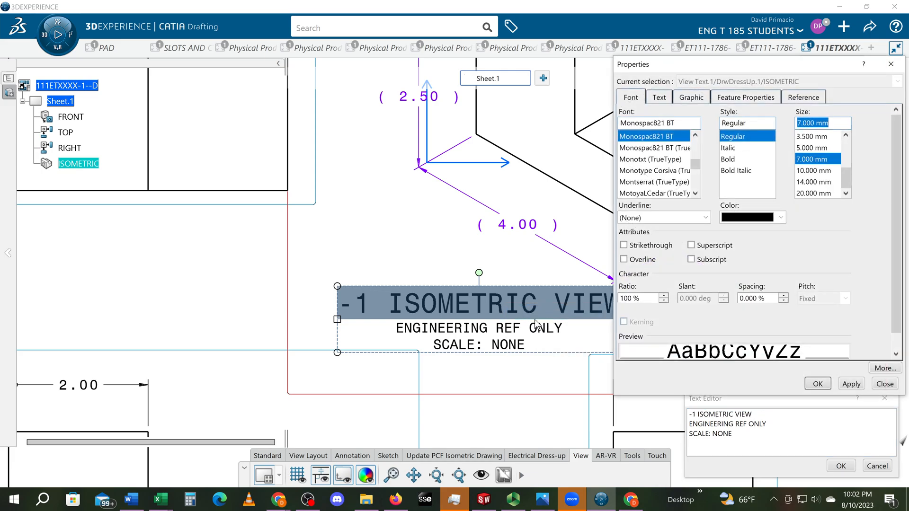
left_click(811, 149)
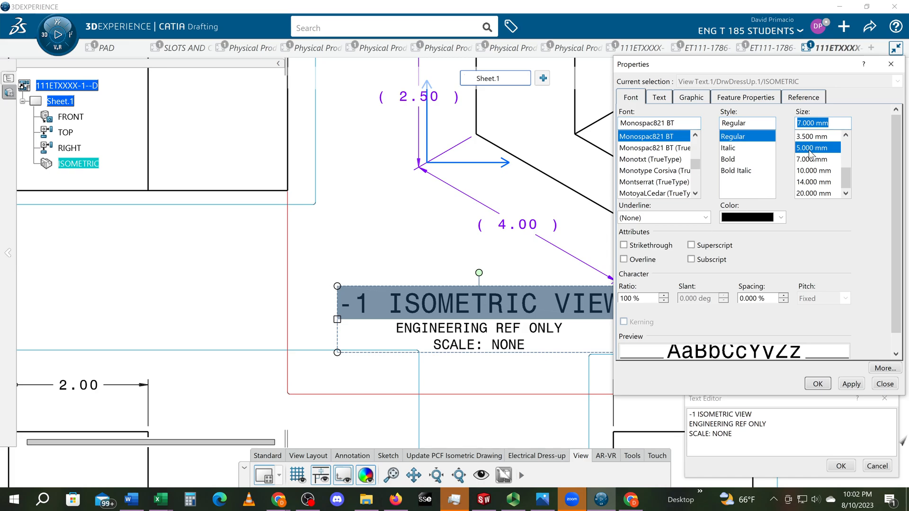
left_click(855, 388)
left_click(817, 383)
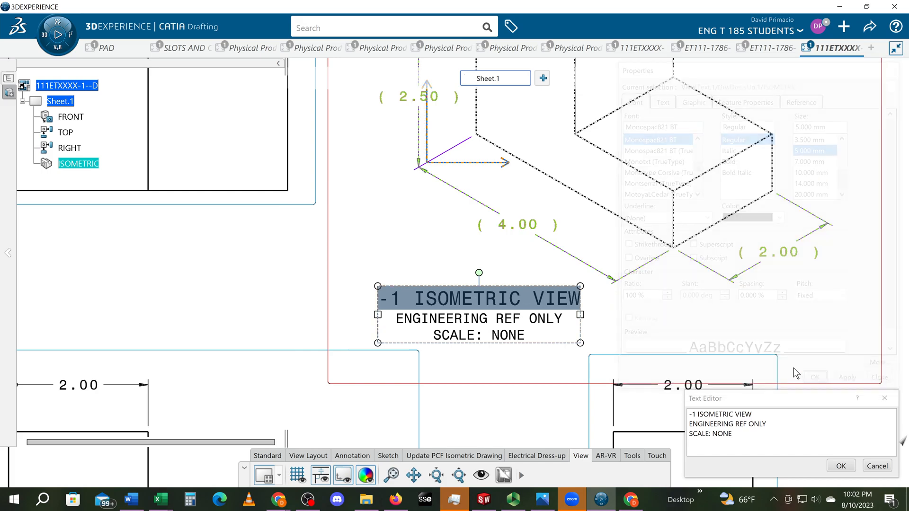
Accept the isometric label's text edit and hide the view frames of all drawing views
left_click(531, 300)
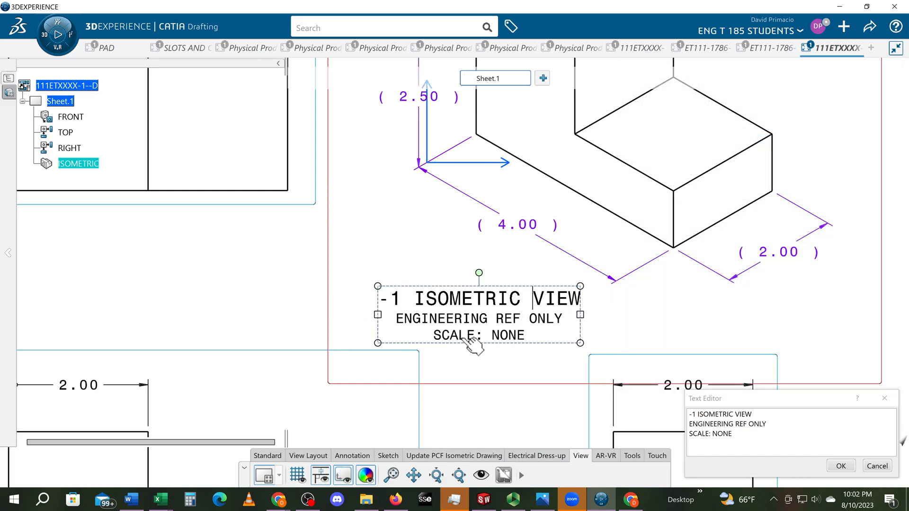
middle_click_drag(523, 354, 523, 316)
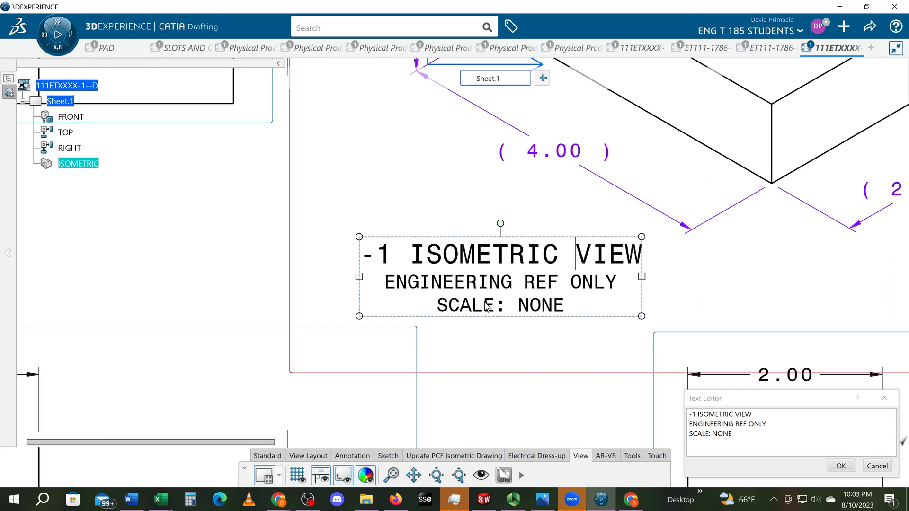
left_click(845, 466)
mouse_move(543, 341)
middle_mouse_down()
mouse_move(550, 377)
mouse_move(532, 436)
mouse_move(521, 406)
mouse_move(529, 432)
mouse_move(544, 364)
mouse_move(543, 378)
mouse_move(506, 354)
mouse_move(517, 320)
middle_mouse_up()
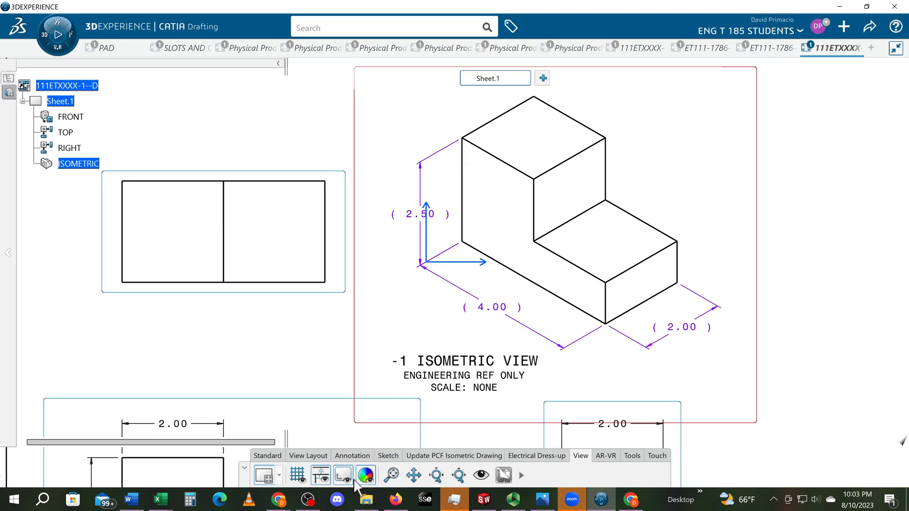
left_click(343, 477)
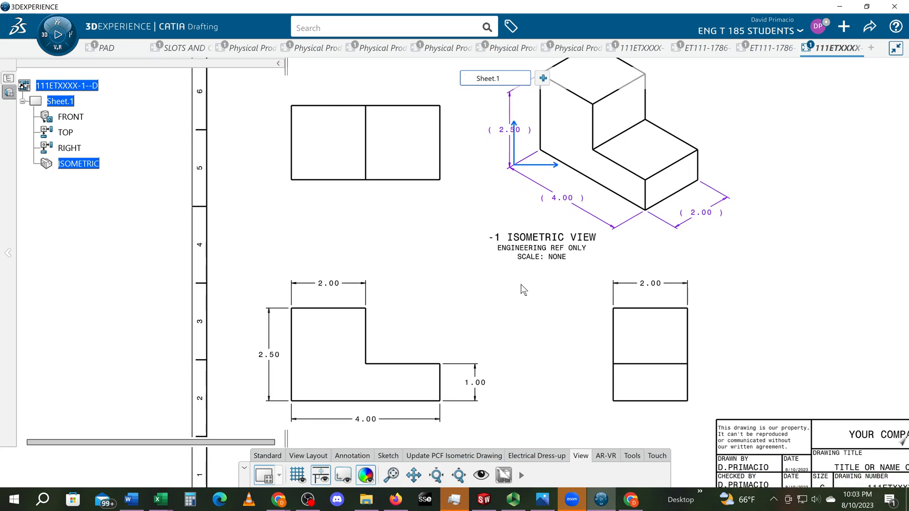